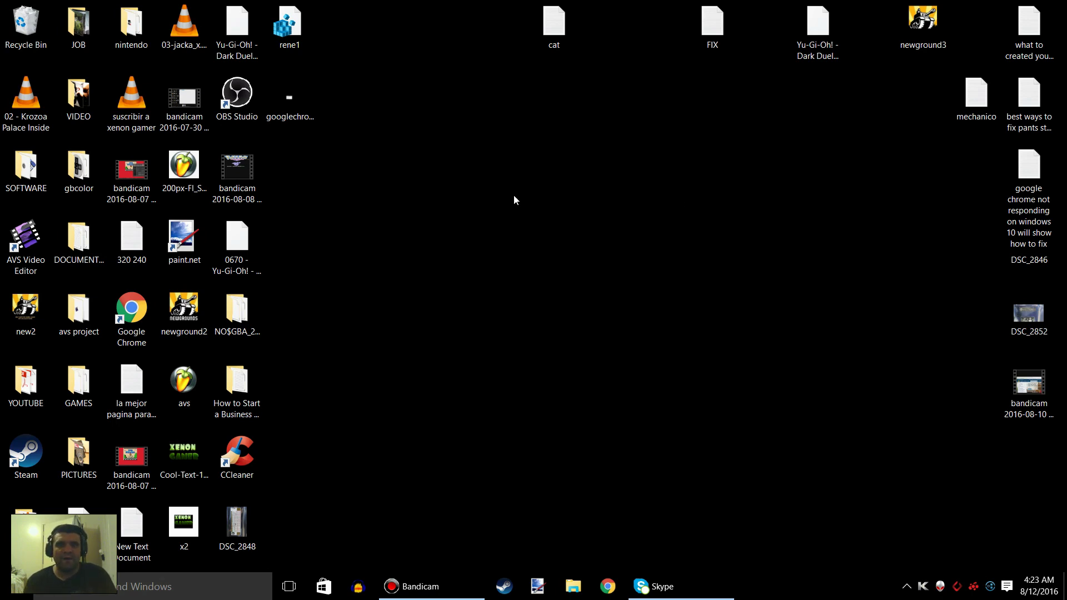
Step: Search the Start menu for Command Prompt and run it as administrator
click(17, 586)
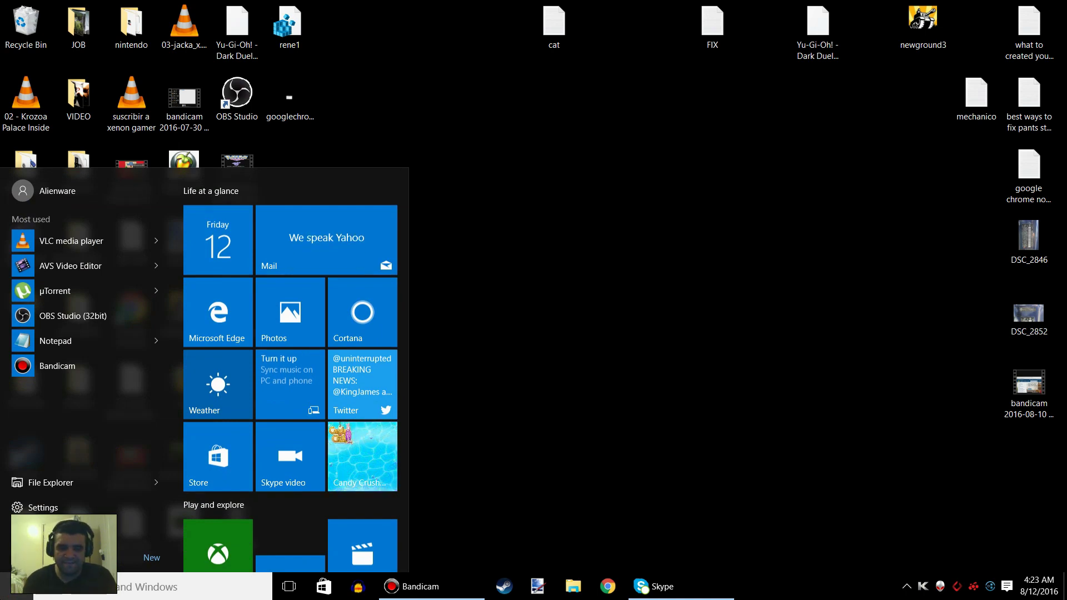
text(dcdm)
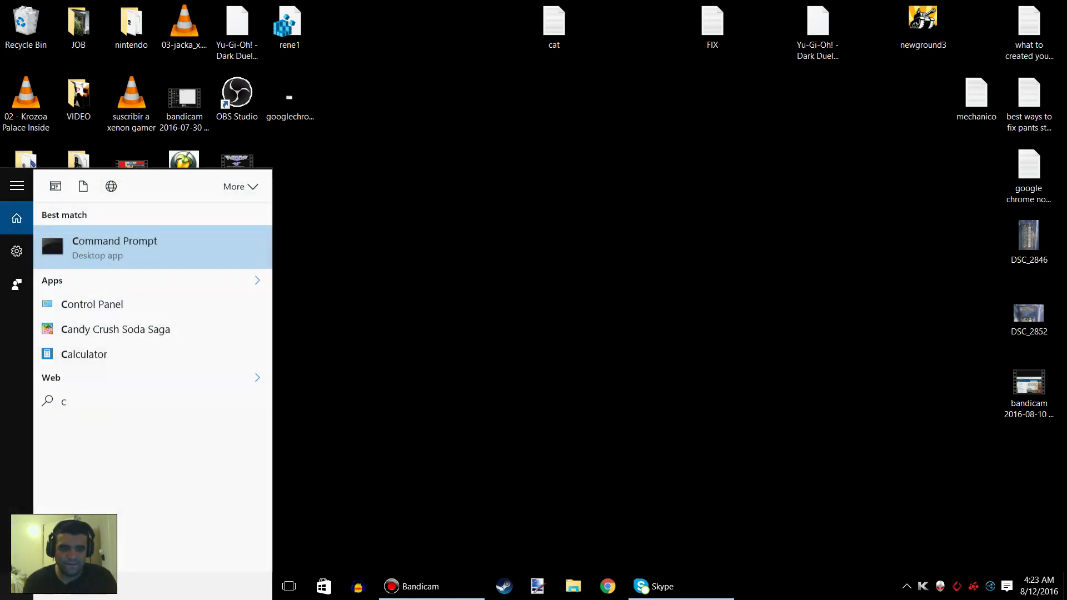
right_click(128, 245)
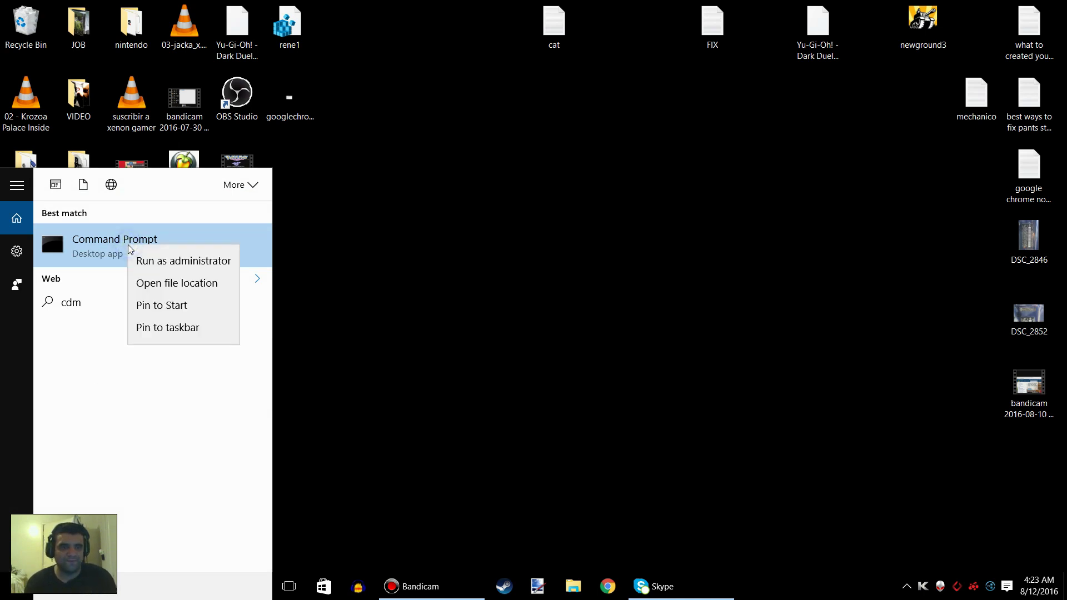
click(151, 264)
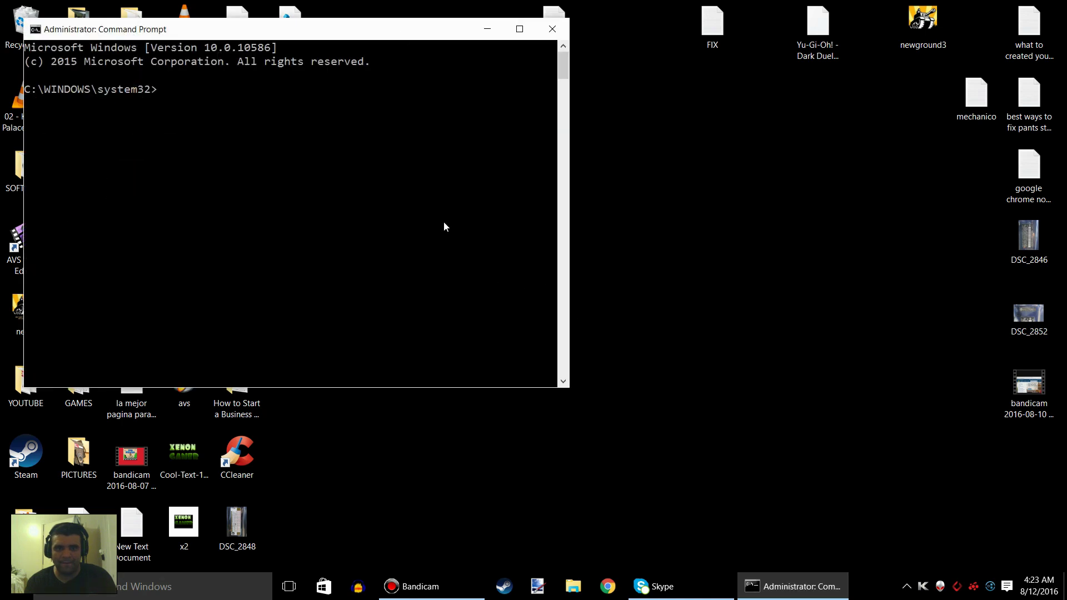
Step: Flush the DNS resolver cache with ipconfig /flushdns
drag(382, 25, 620, 125)
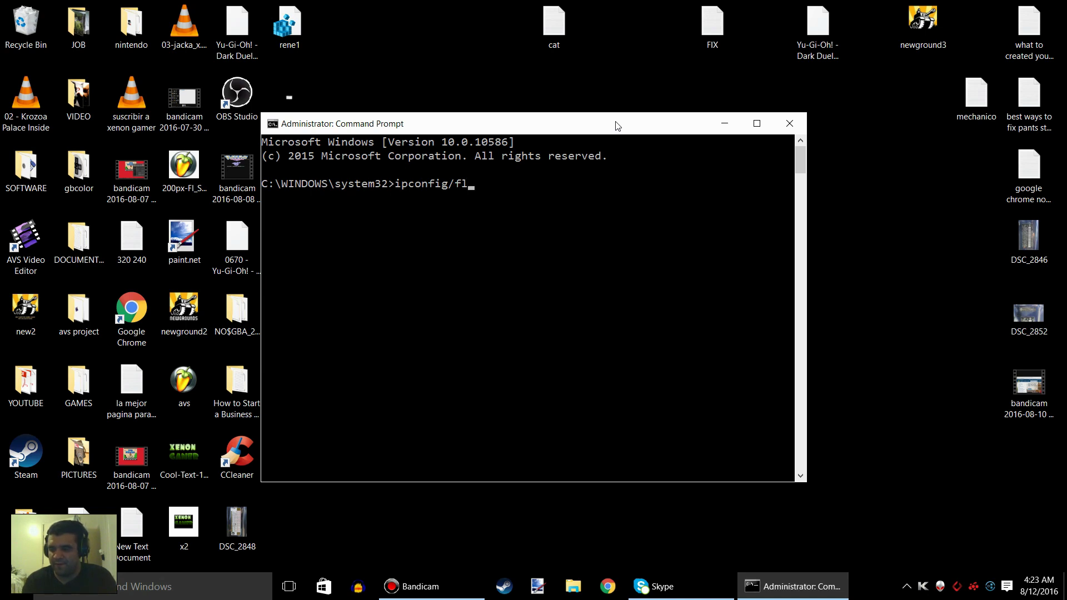
text(shdns)
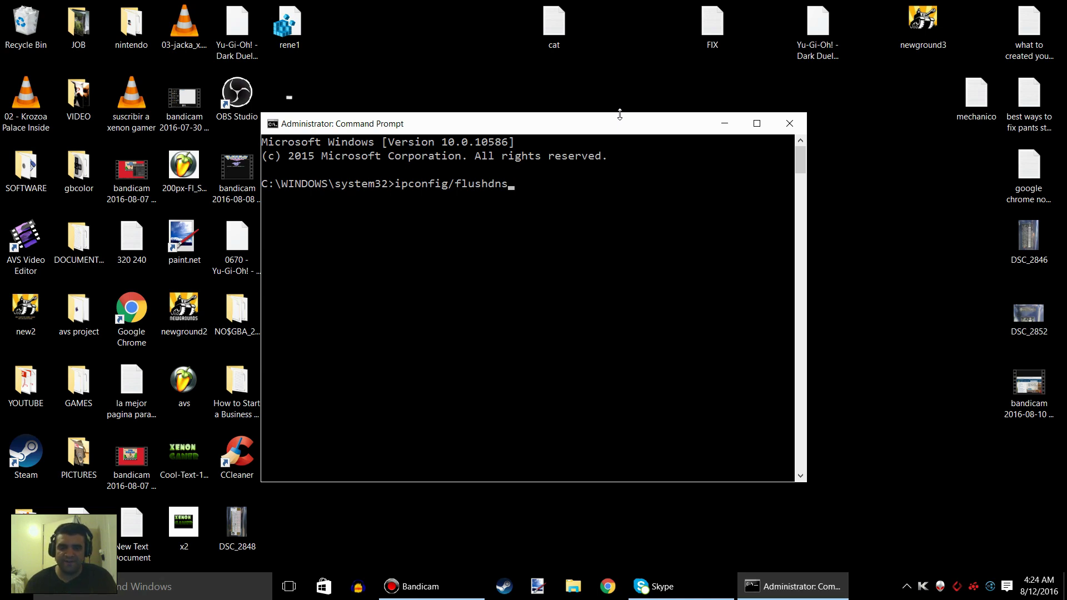
key(Return)
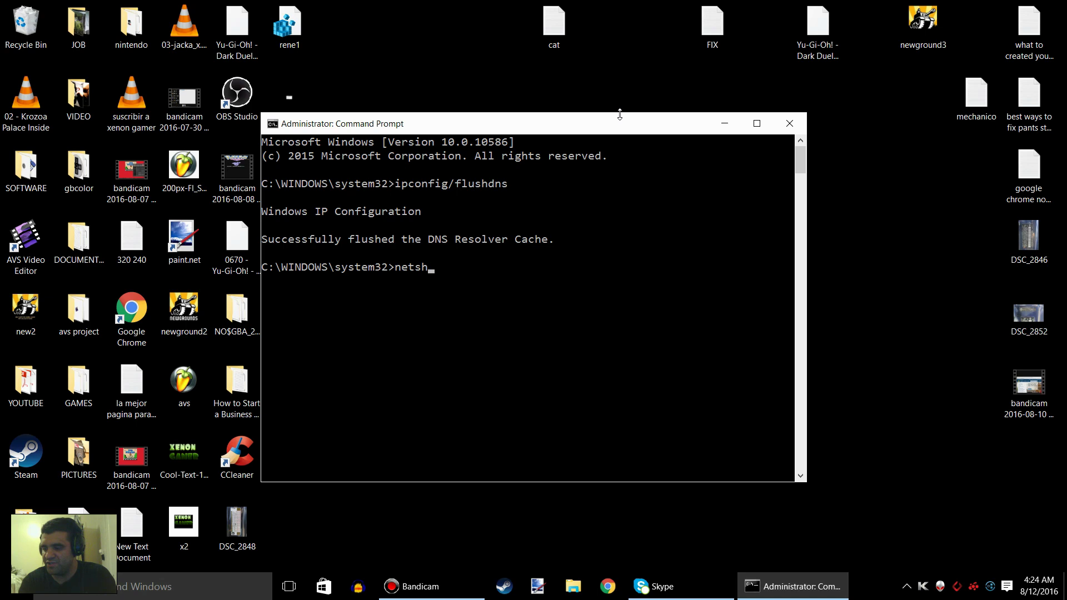
Step: Reset the Winsock catalog with netsh winsock reset, then close Command Prompt
text(winso)
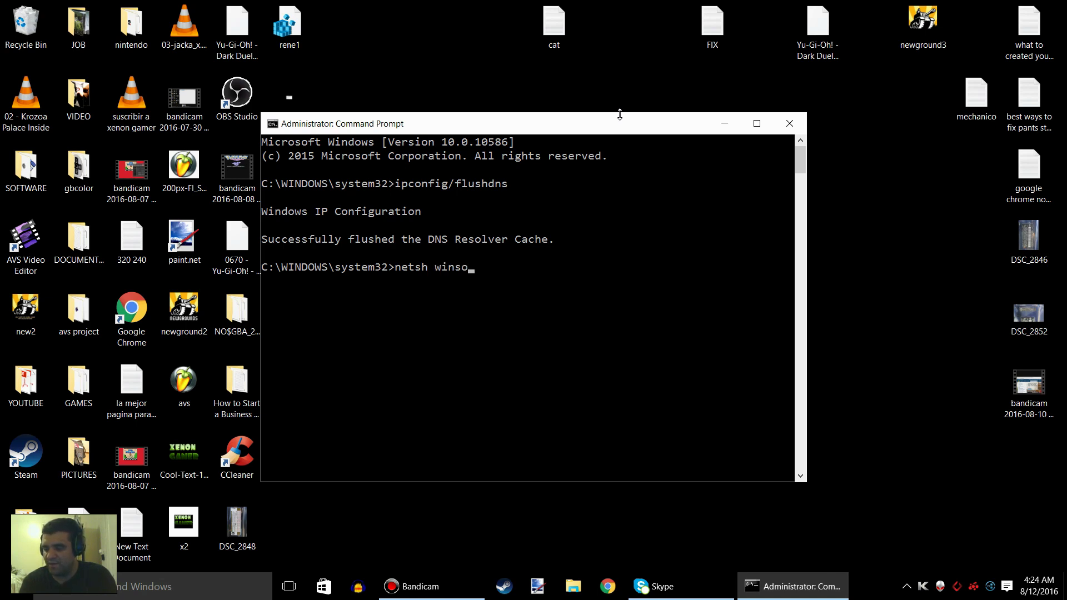
text(ck reset)
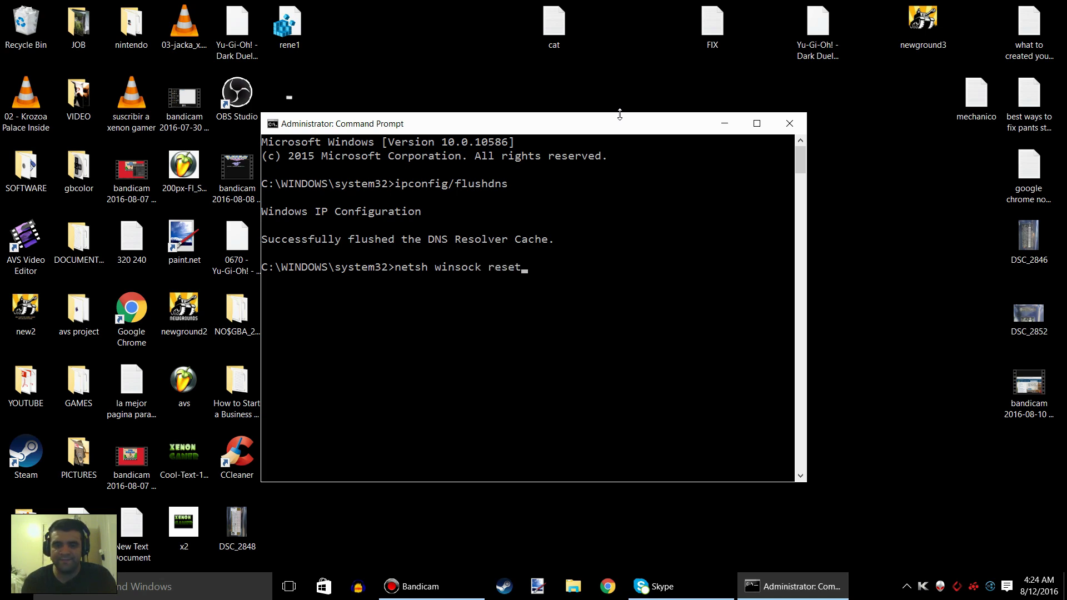
key(Return)
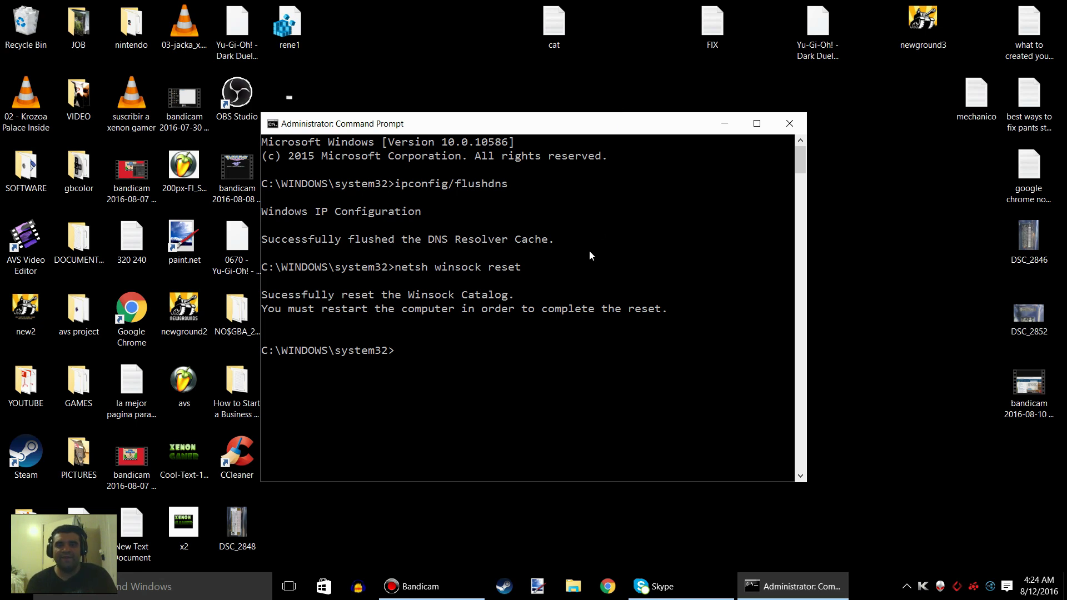
click(789, 123)
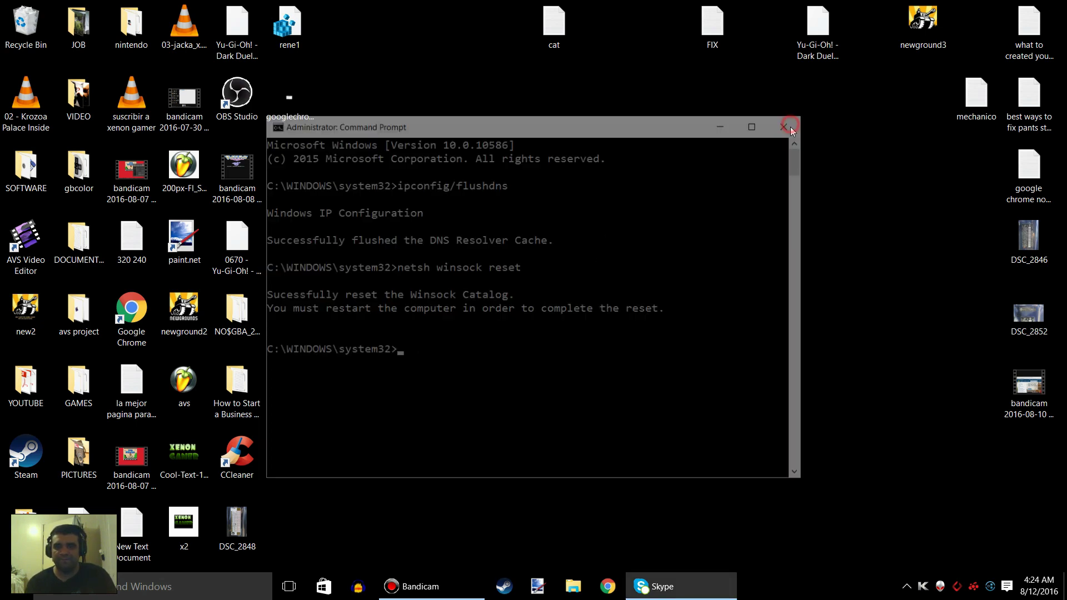
Step: Open Google Chrome from the taskbar and load google.com
key(super)
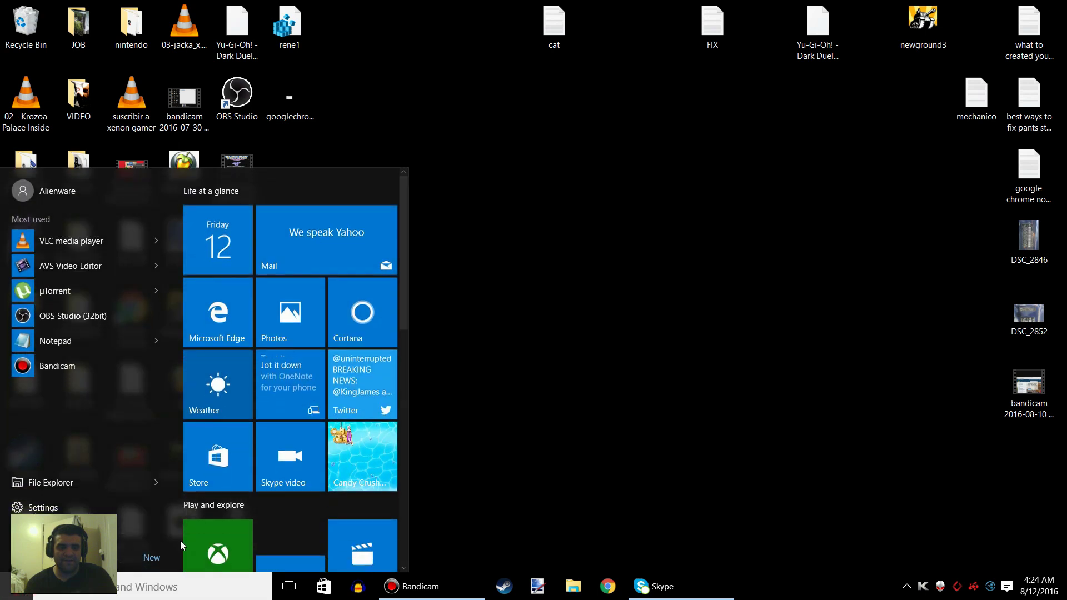
click(611, 344)
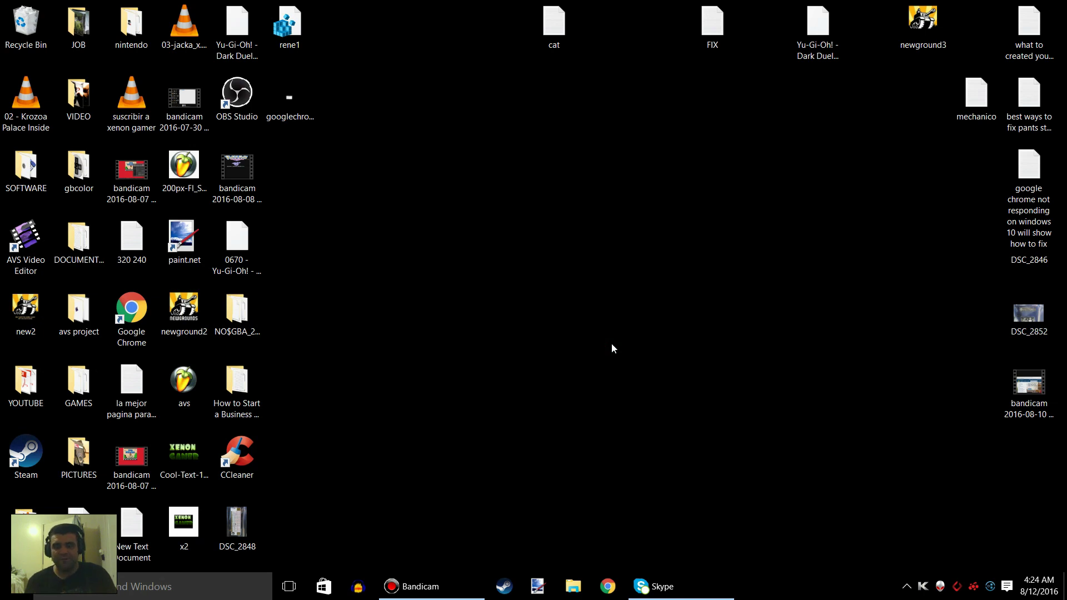
click(610, 587)
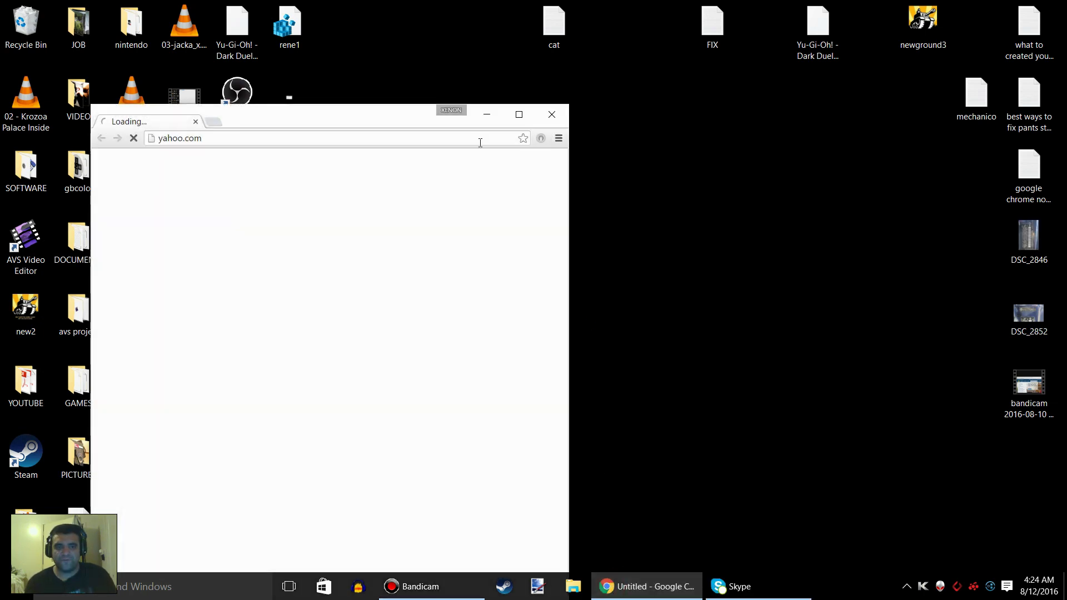
click(446, 94)
text(google.com)
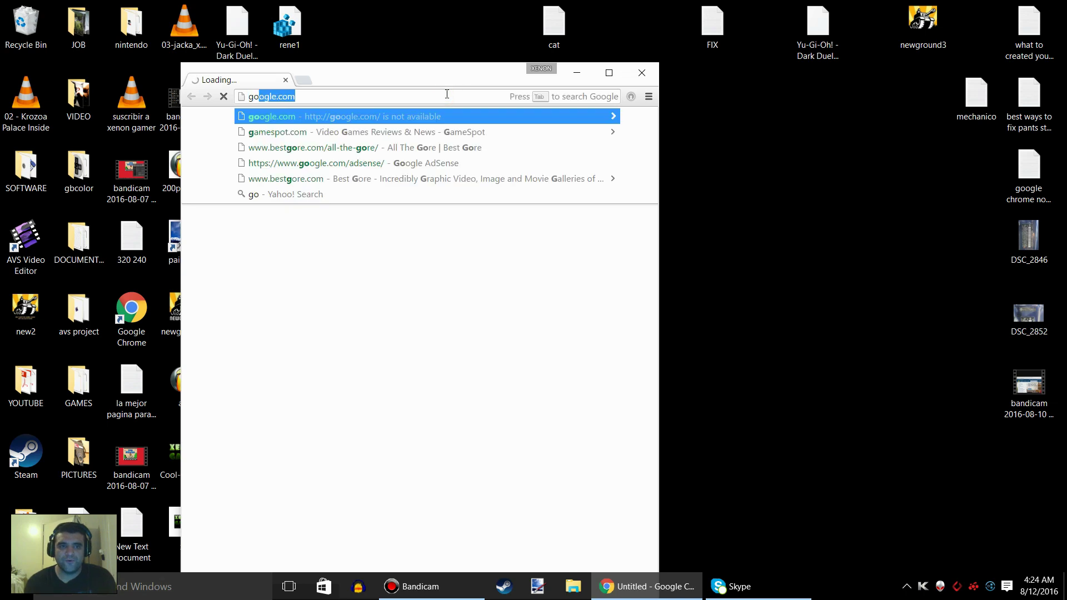
key(Return)
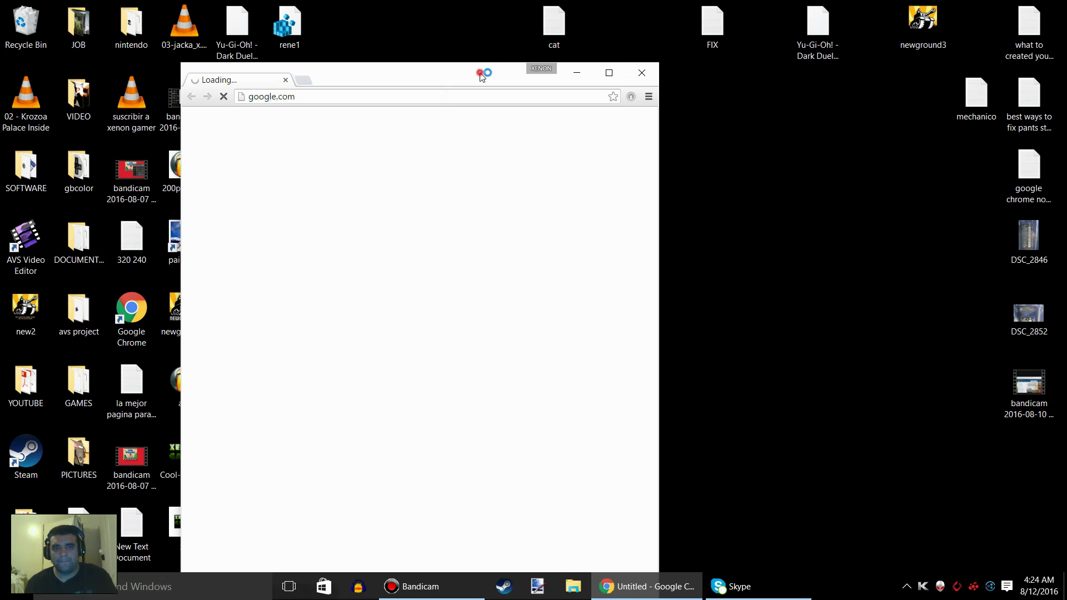
Step: Close the unresponsive Chrome window and launch Chrome again from the taskbar
drag(483, 74, 620, 84)
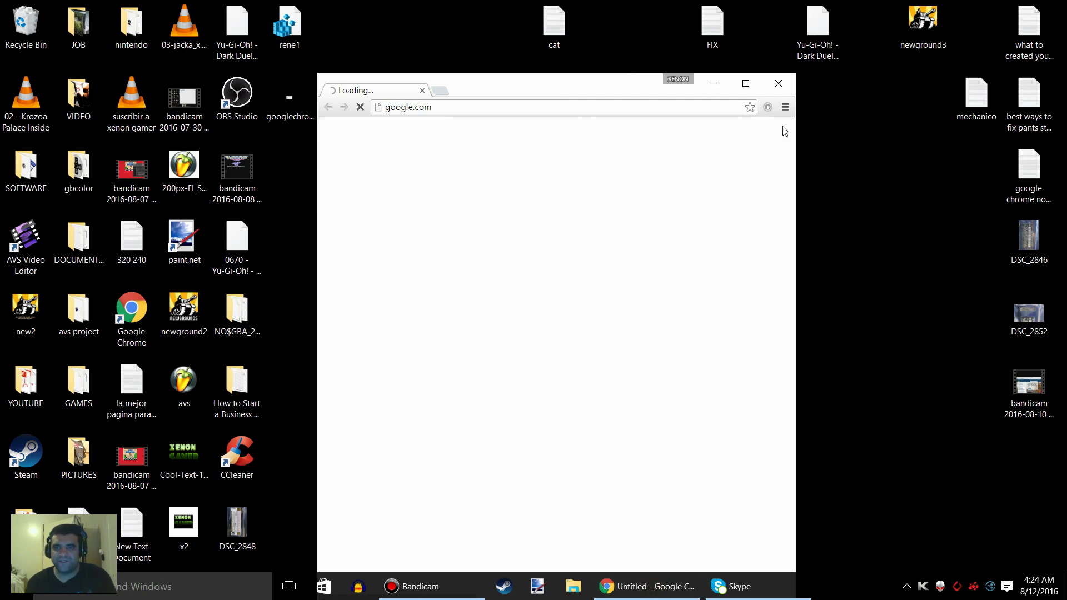
click(778, 88)
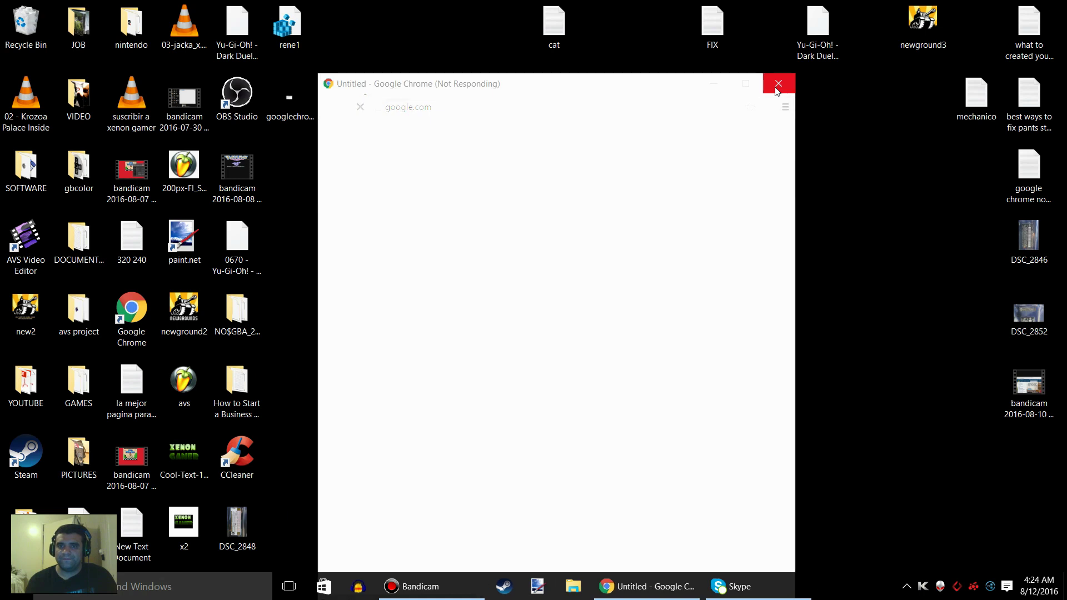
click(608, 583)
Step: Open Internet Explorer from the desktop and search Google for ccleaner
click(595, 314)
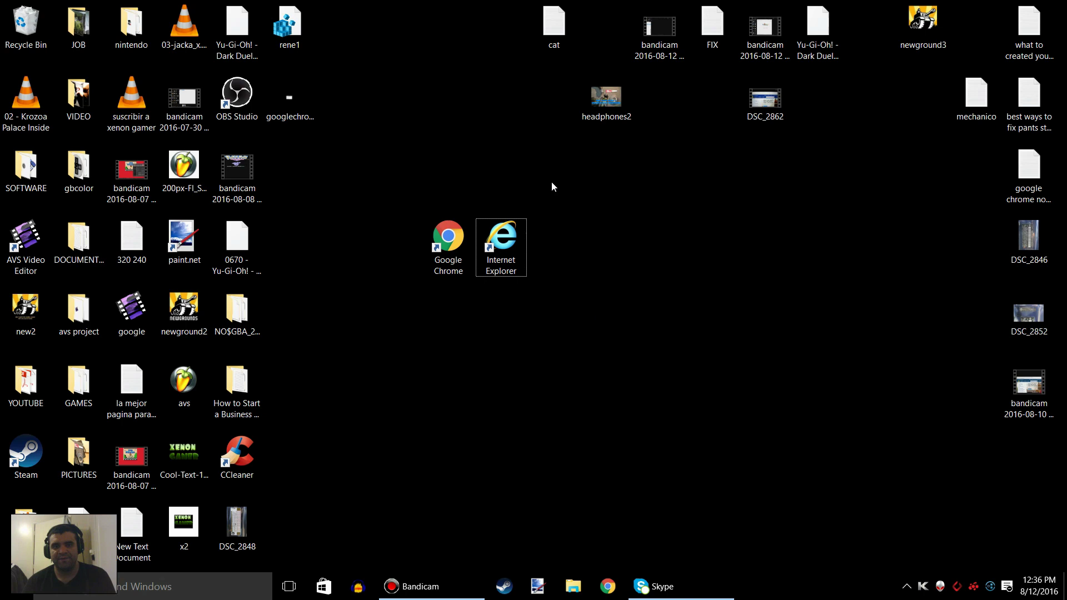
click(450, 250)
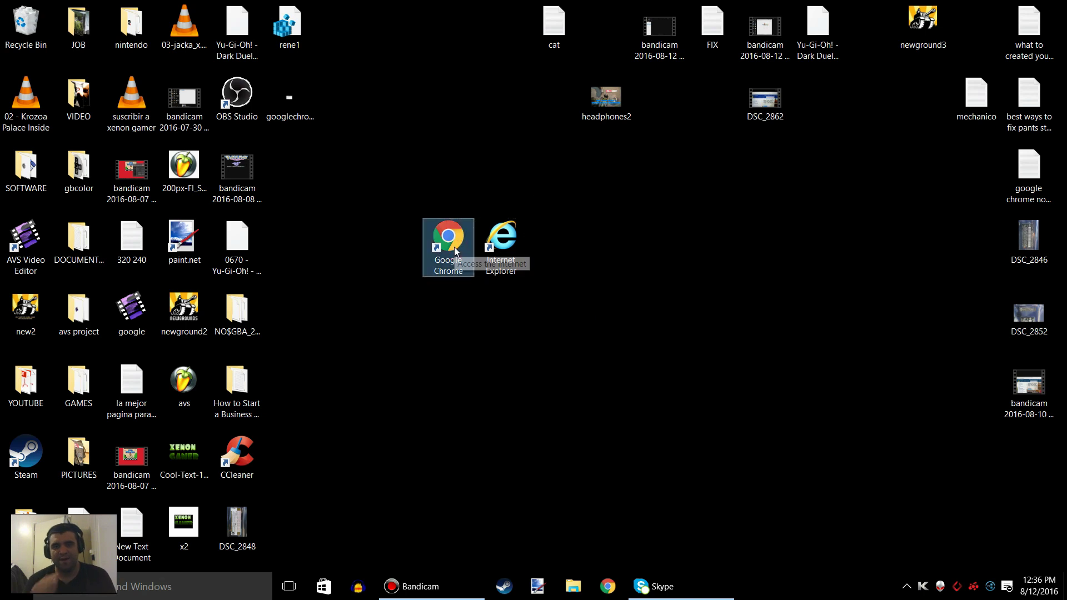
click(496, 234)
double_click(496, 235)
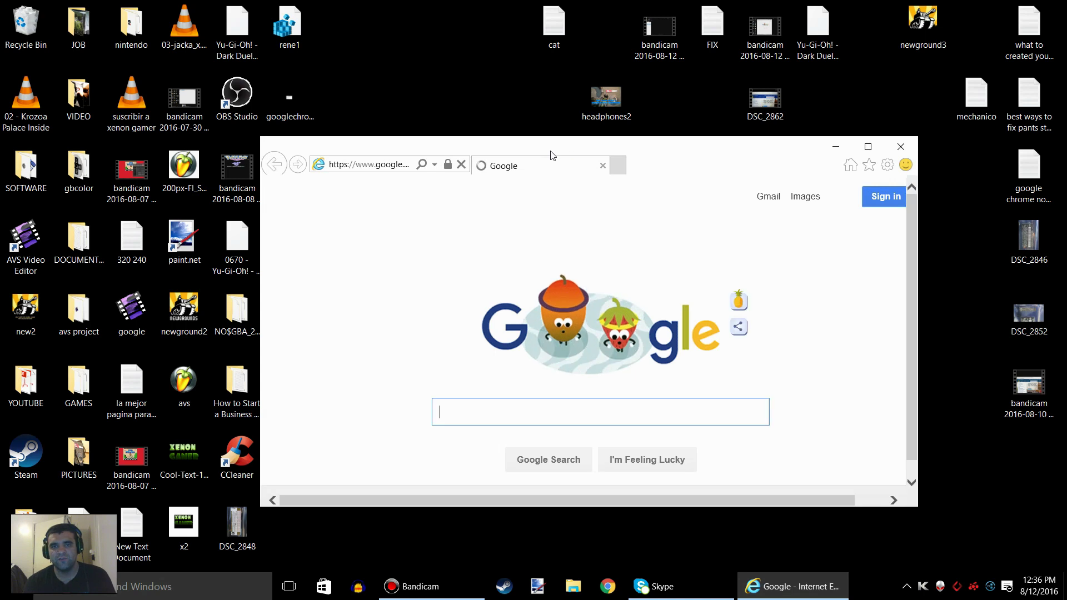
click(528, 411)
text(ccleaner)
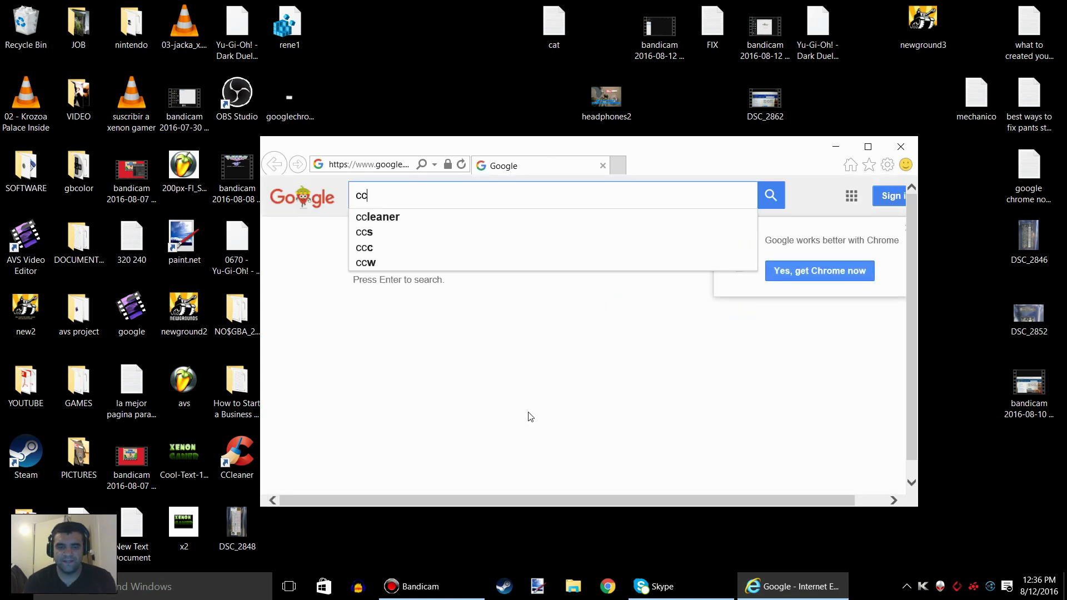
key(Return)
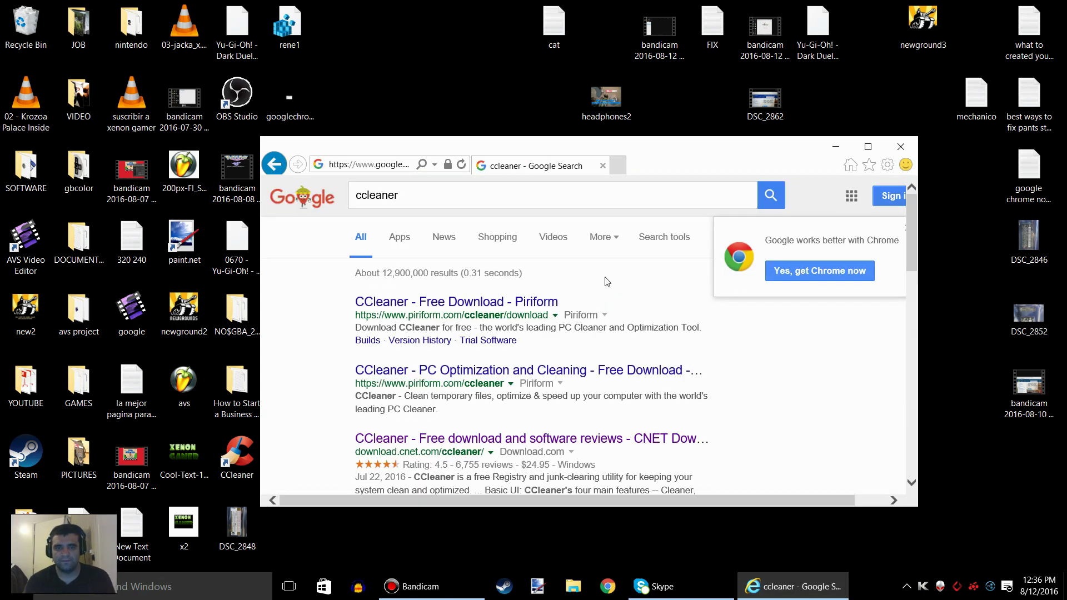
Step: Open the download.cnet.com CCleaner result, then close the browser
scroll(908, 238, down, 2)
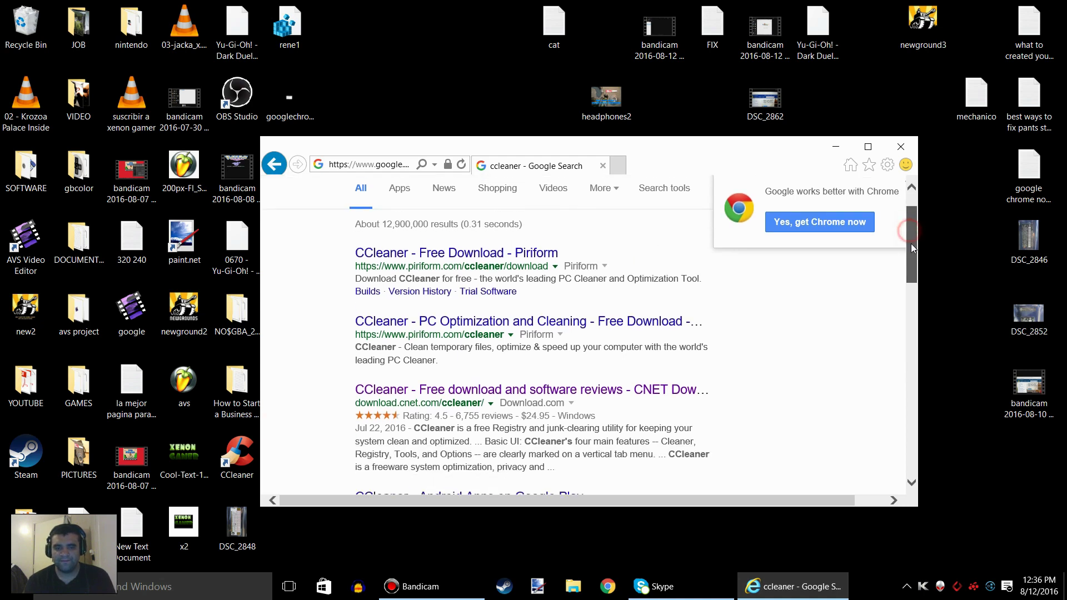
click(646, 390)
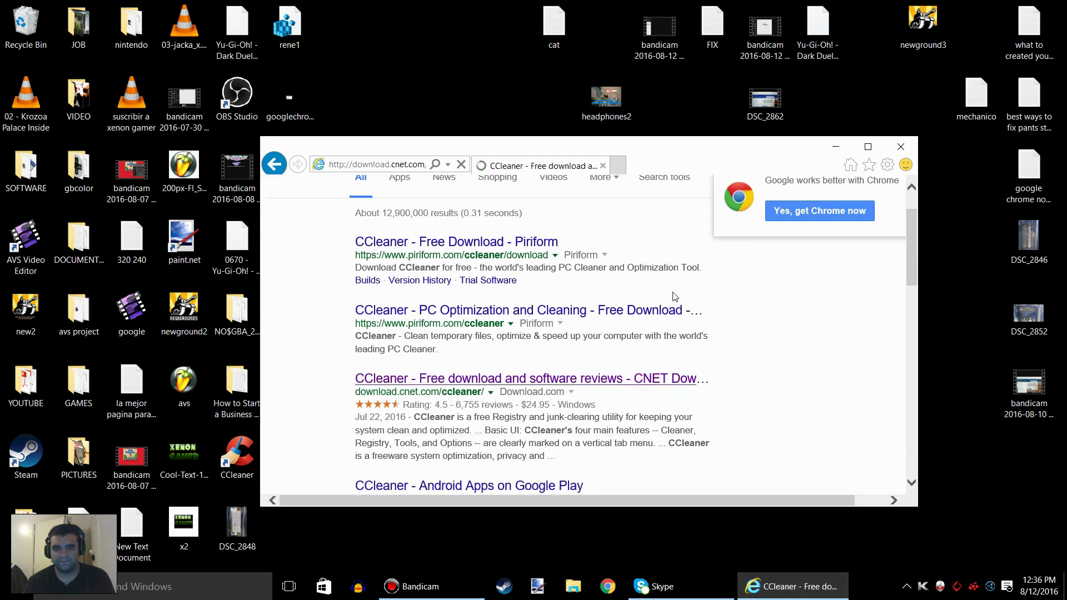
drag(651, 152, 674, 152)
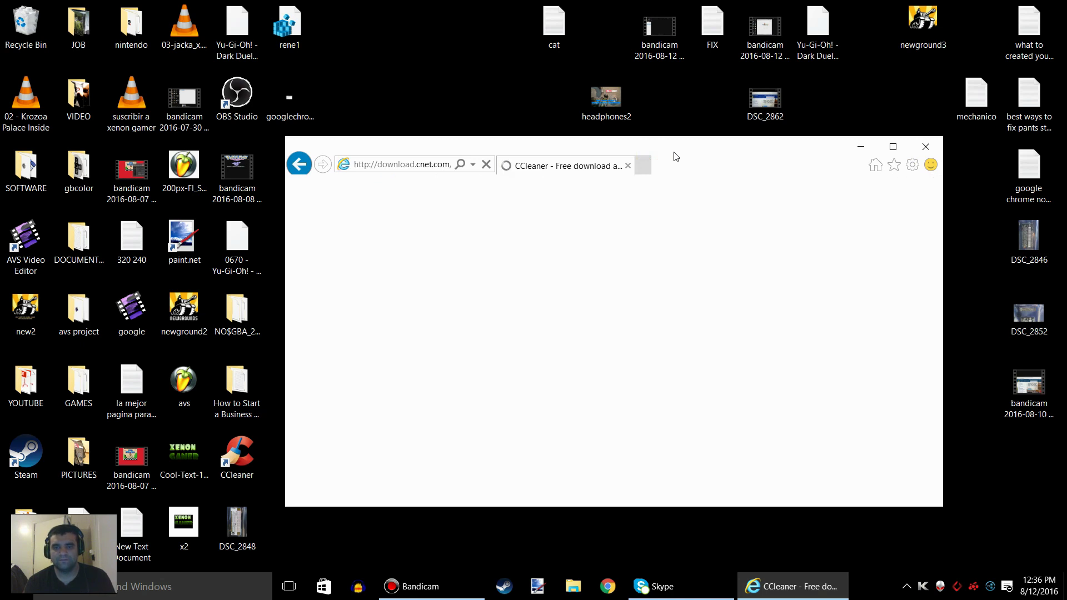
drag(674, 156, 694, 152)
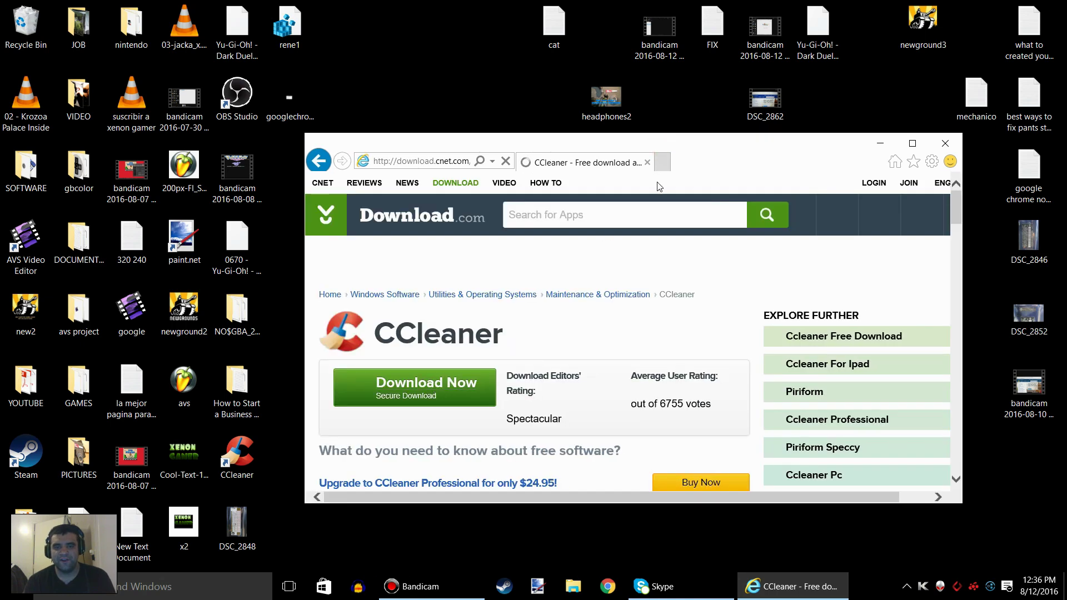
click(646, 162)
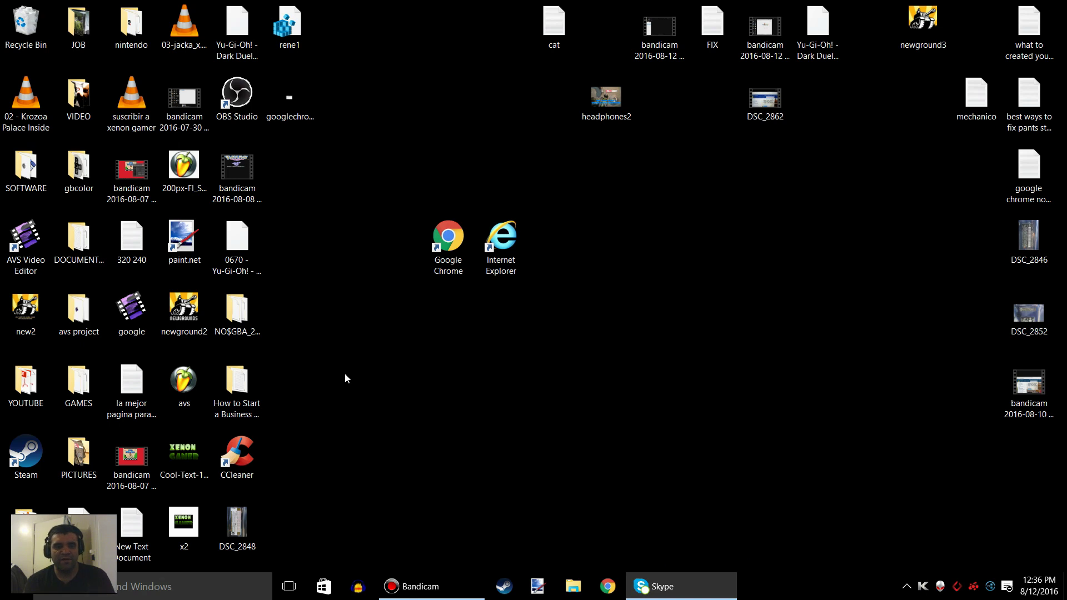
Step: Run a CCleaner Registry scan to 100%, finding Missing Shared DLL issues, then close CCleaner
drag(239, 452, 562, 234)
double_click(549, 247)
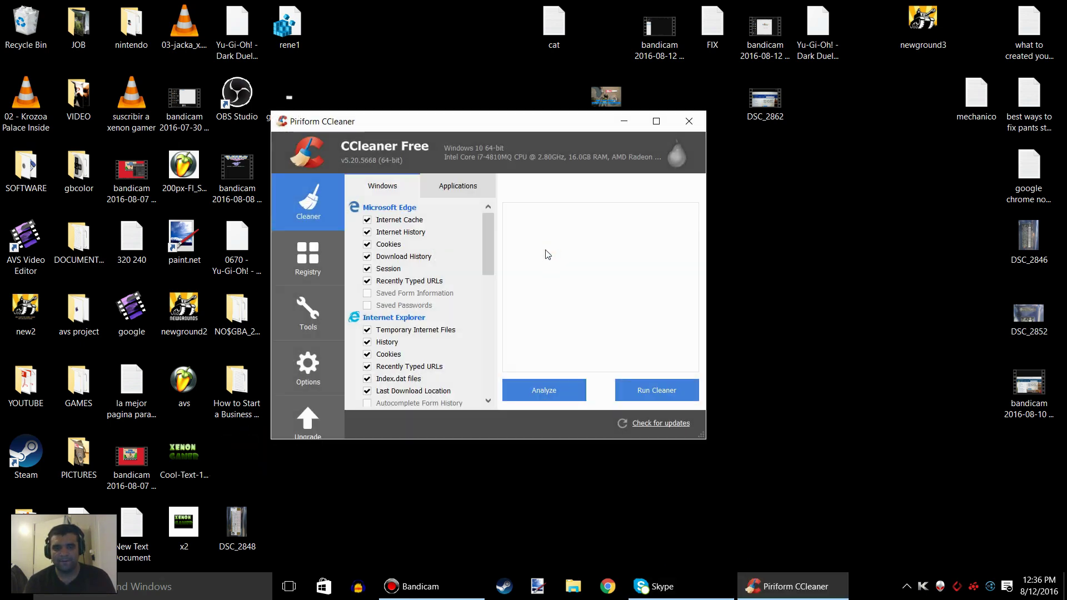
click(325, 245)
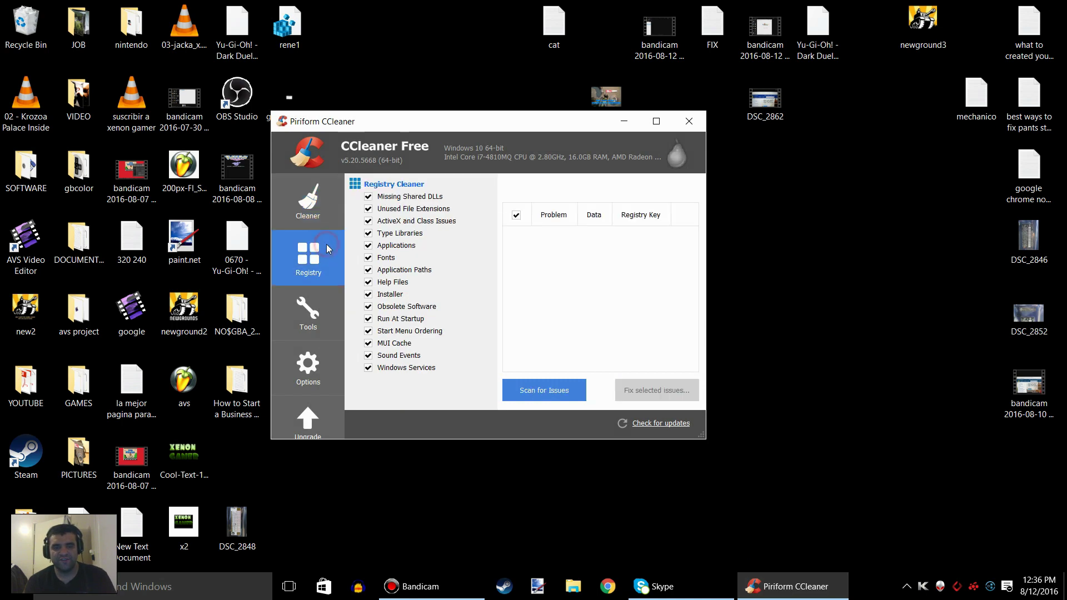
click(525, 387)
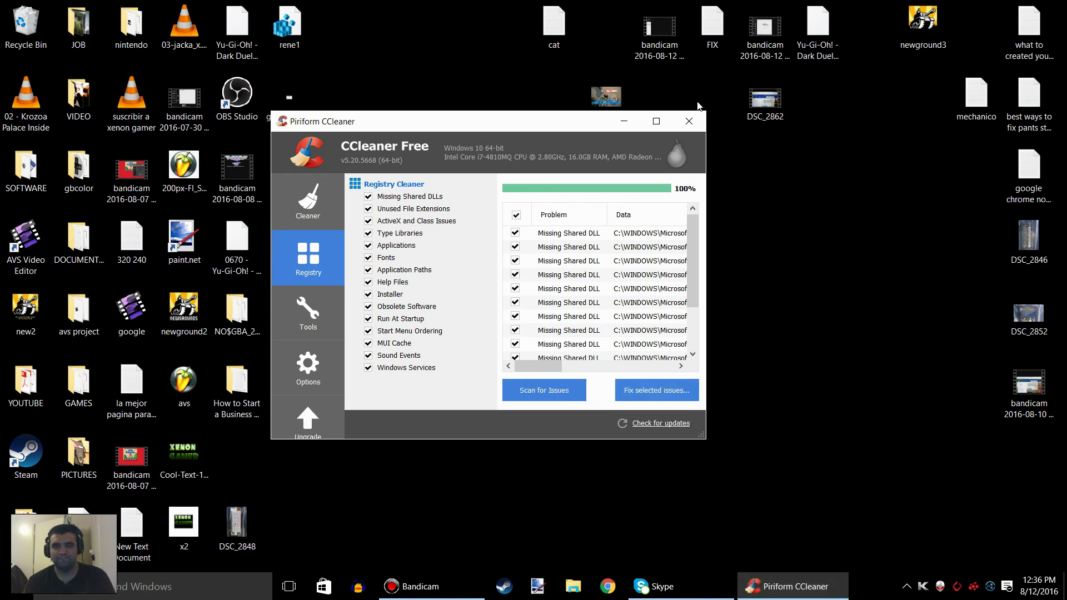
click(689, 121)
drag(450, 236, 501, 198)
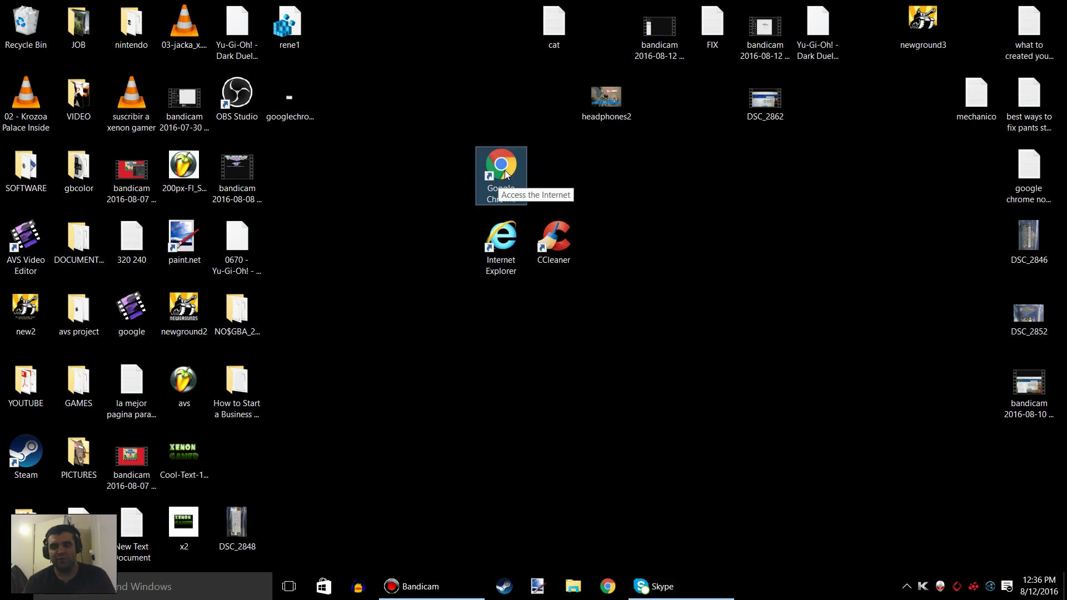
double_click(503, 170)
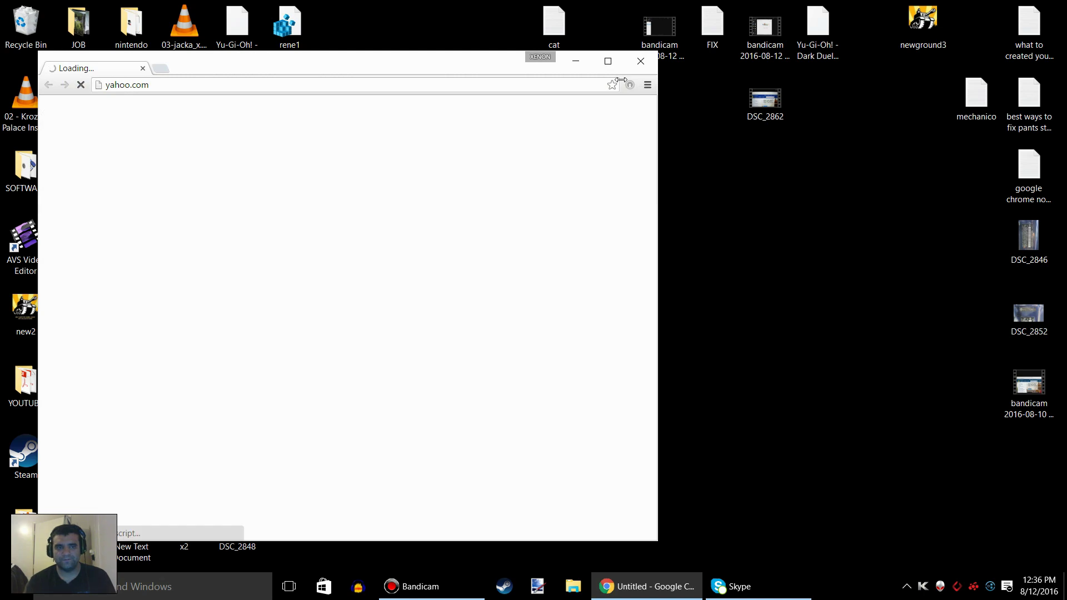
drag(496, 60, 610, 111)
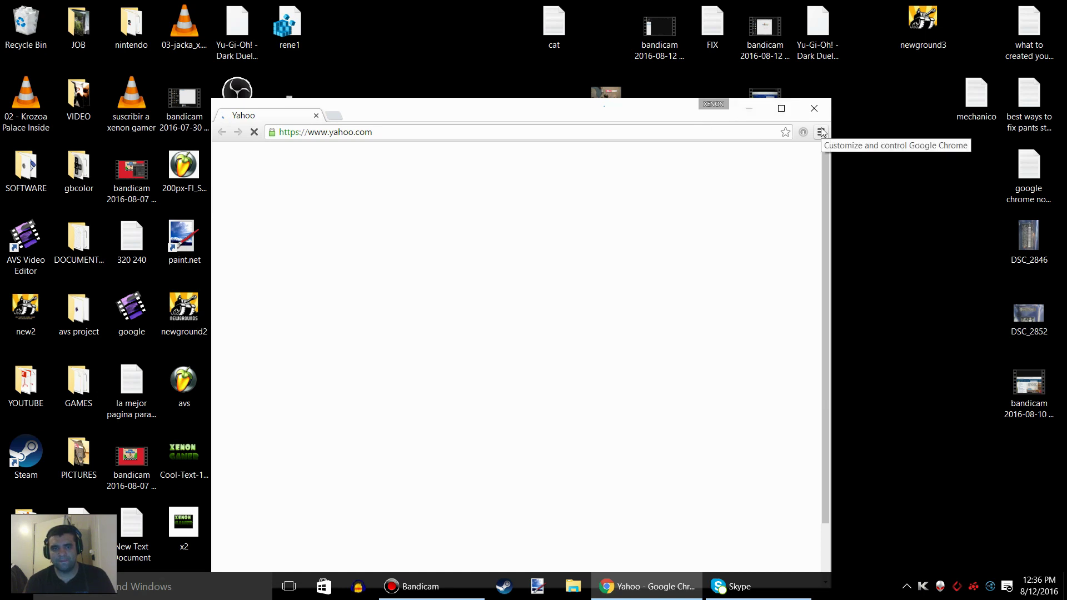
drag(700, 118, 679, 95)
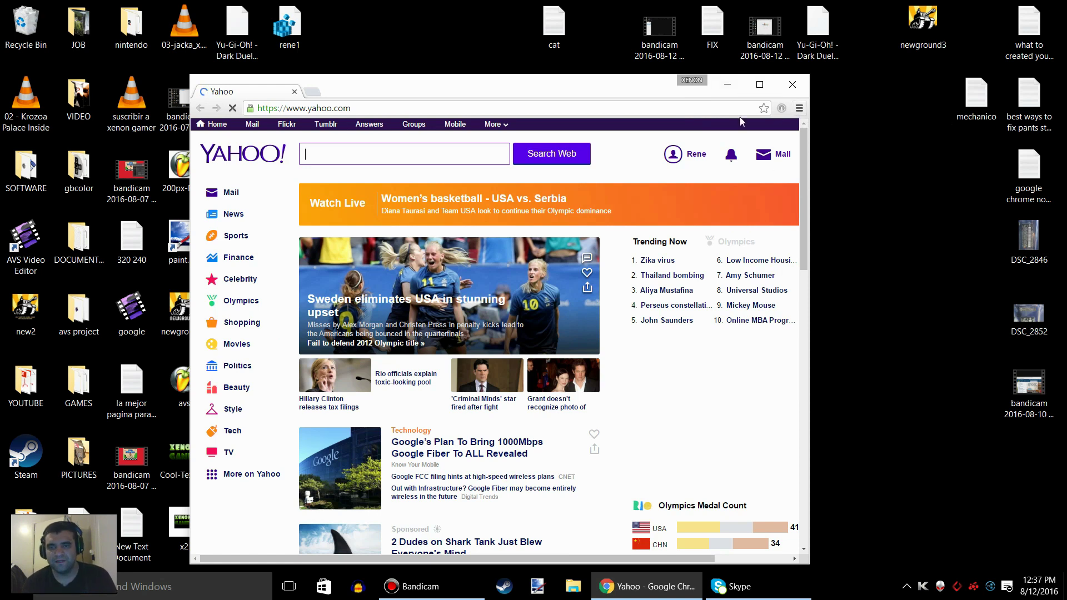
drag(617, 91, 424, 144)
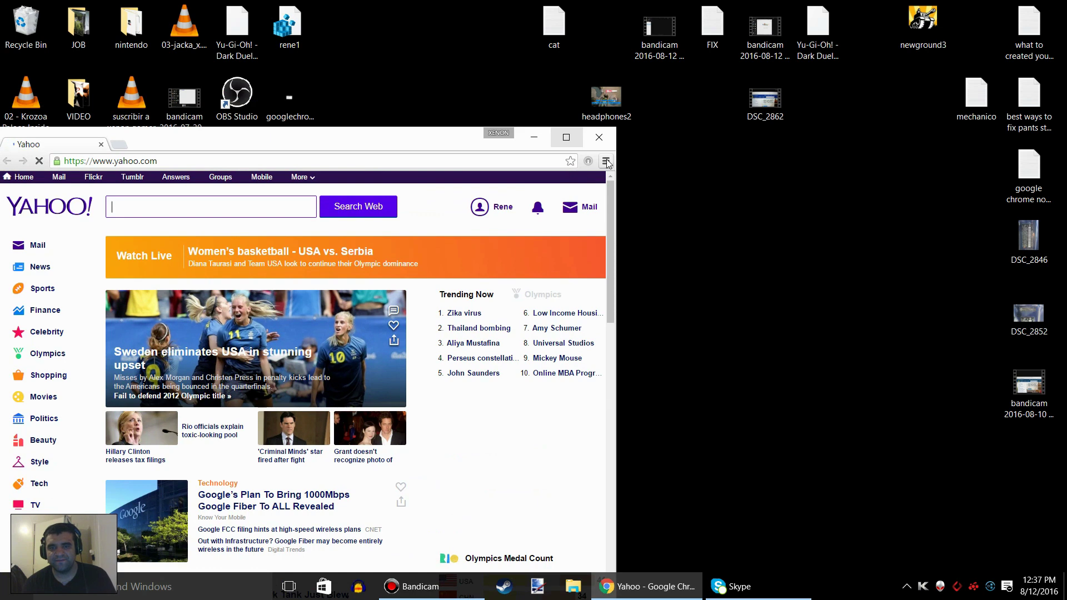
Step: Tick Block third-party cookies and site data in Chrome's advanced Content settings and confirm with Done
click(607, 161)
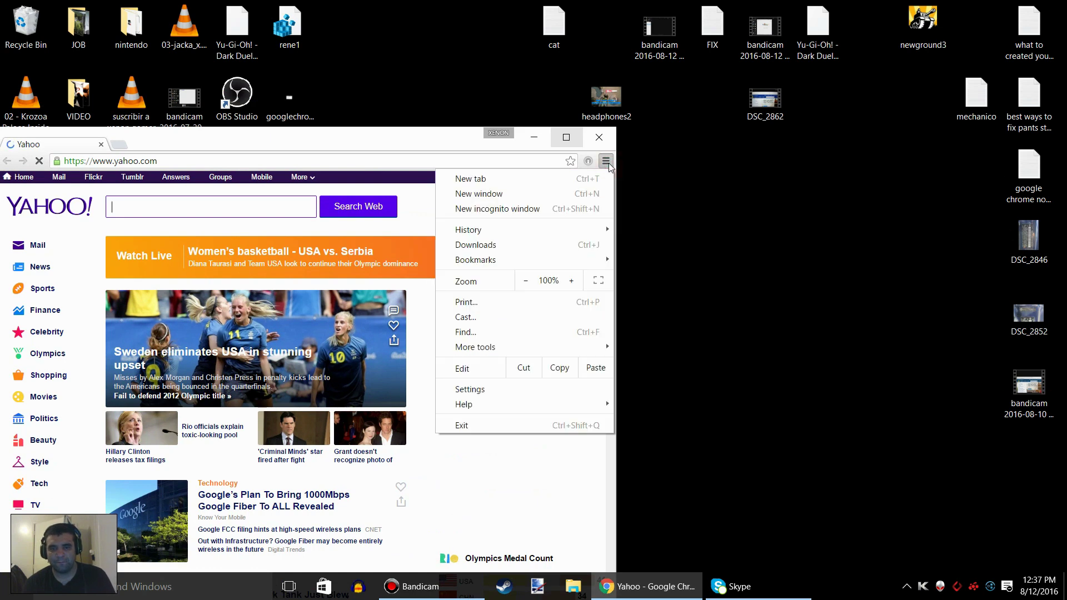
click(497, 393)
drag(438, 143, 626, 77)
drag(795, 139, 798, 208)
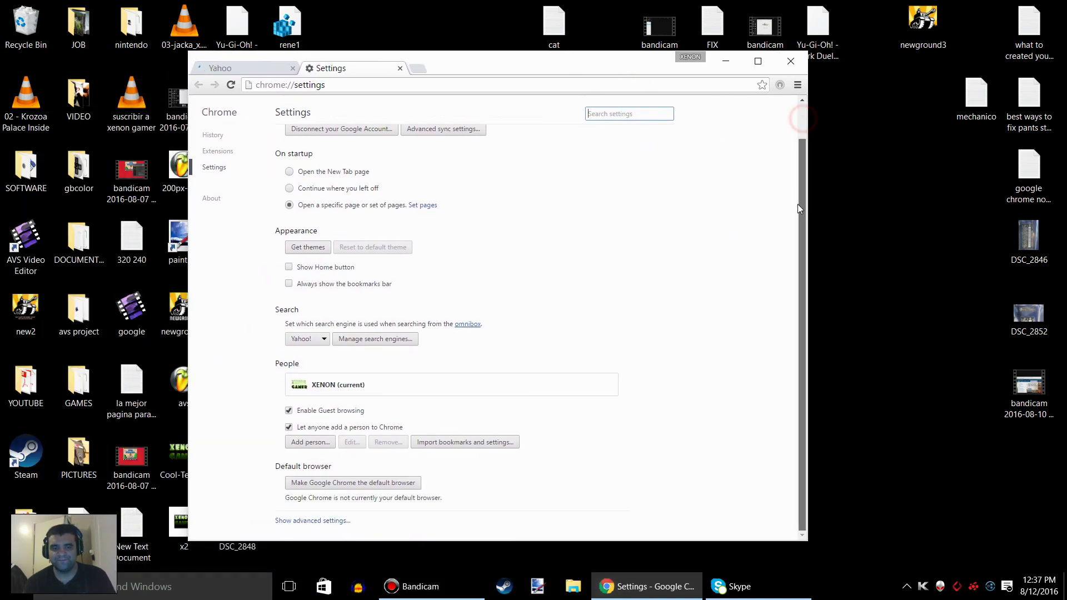
click(326, 521)
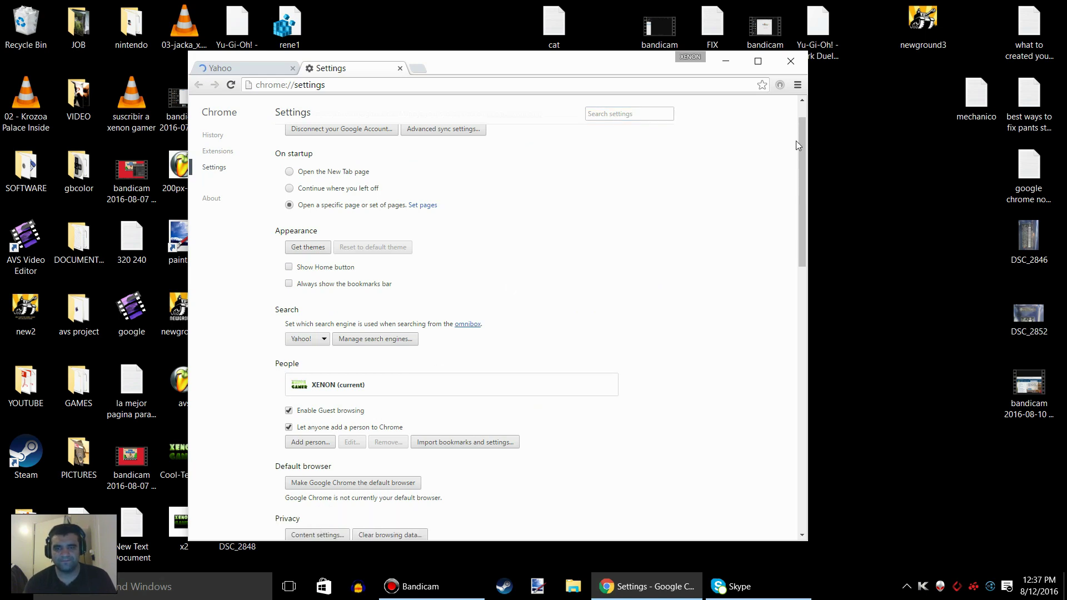
drag(650, 66, 762, 52)
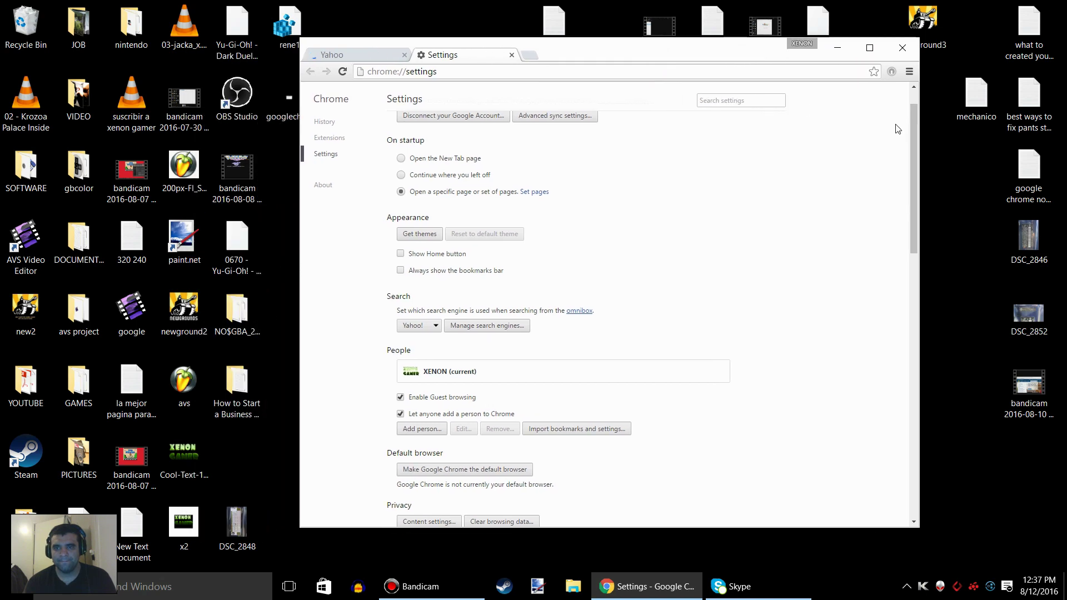
drag(915, 121, 896, 191)
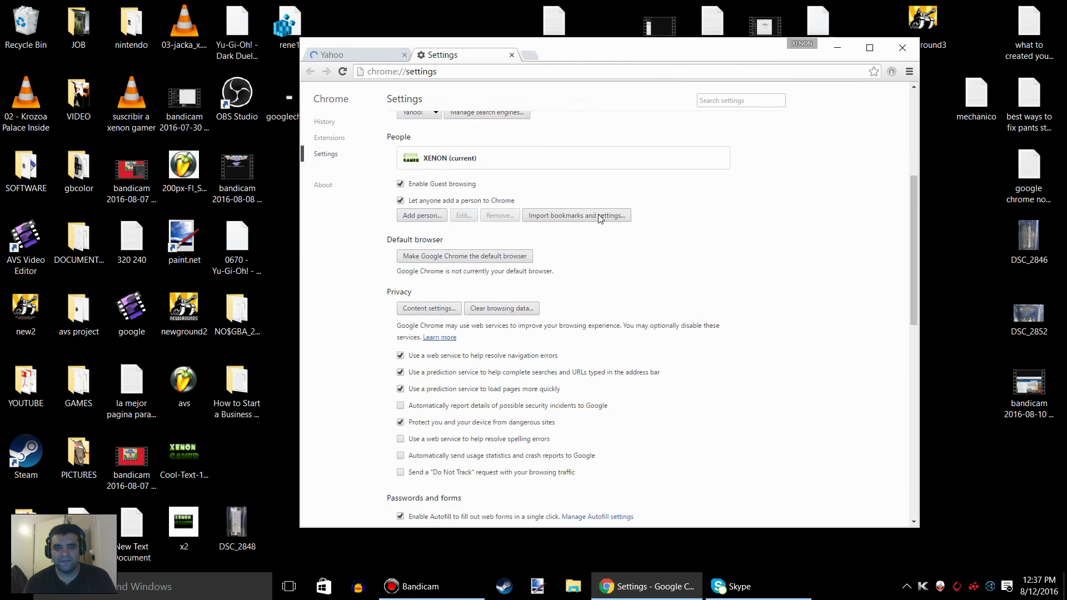
click(421, 309)
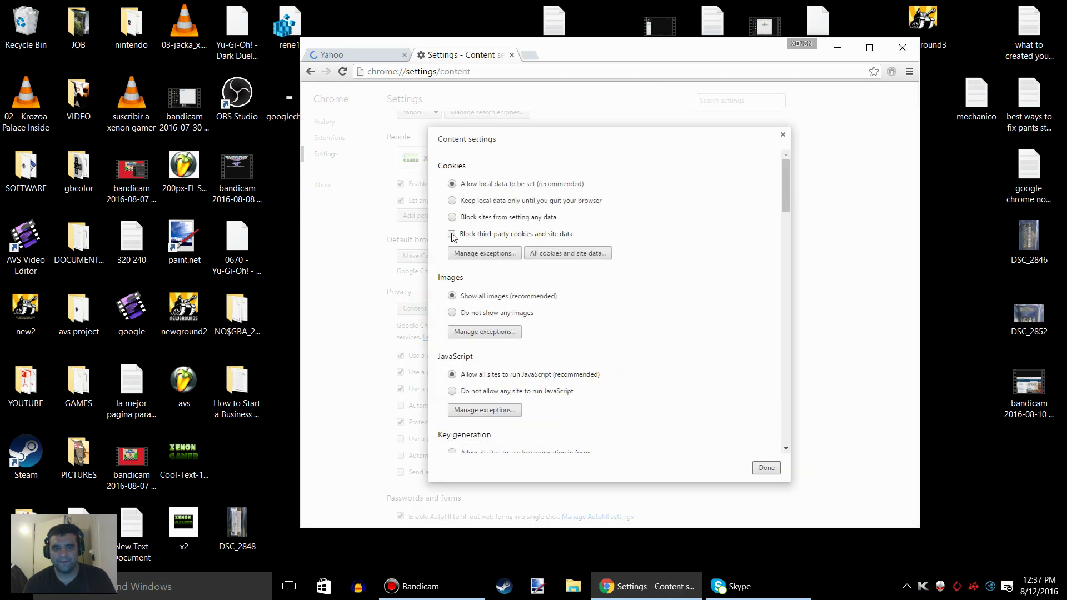
click(452, 238)
click(772, 470)
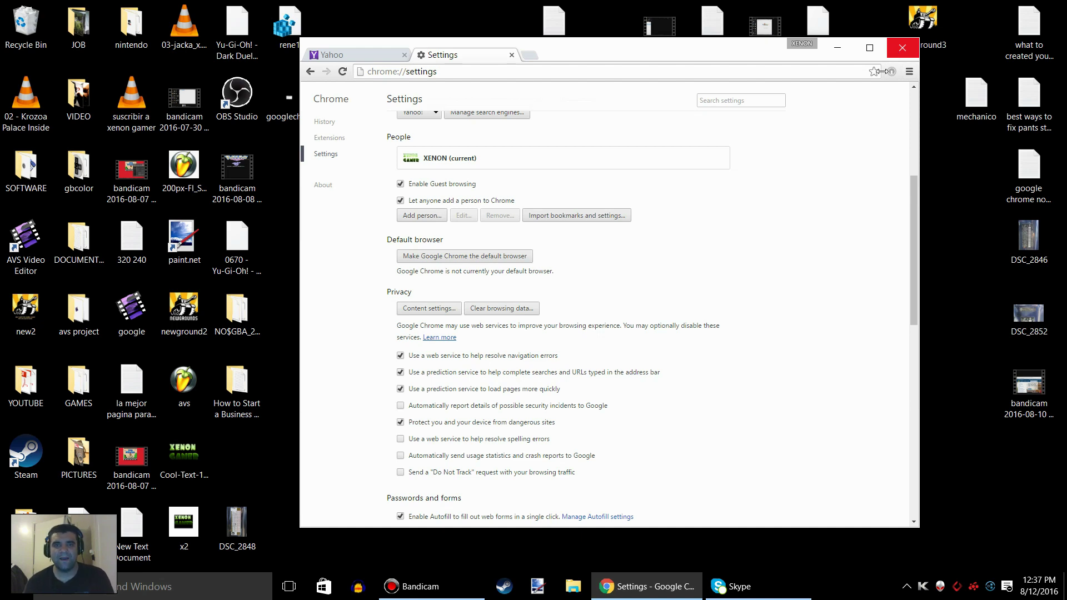
Step: Close Chrome and reopen it from the desktop icon so yahoo.com loads again
click(902, 48)
double_click(514, 166)
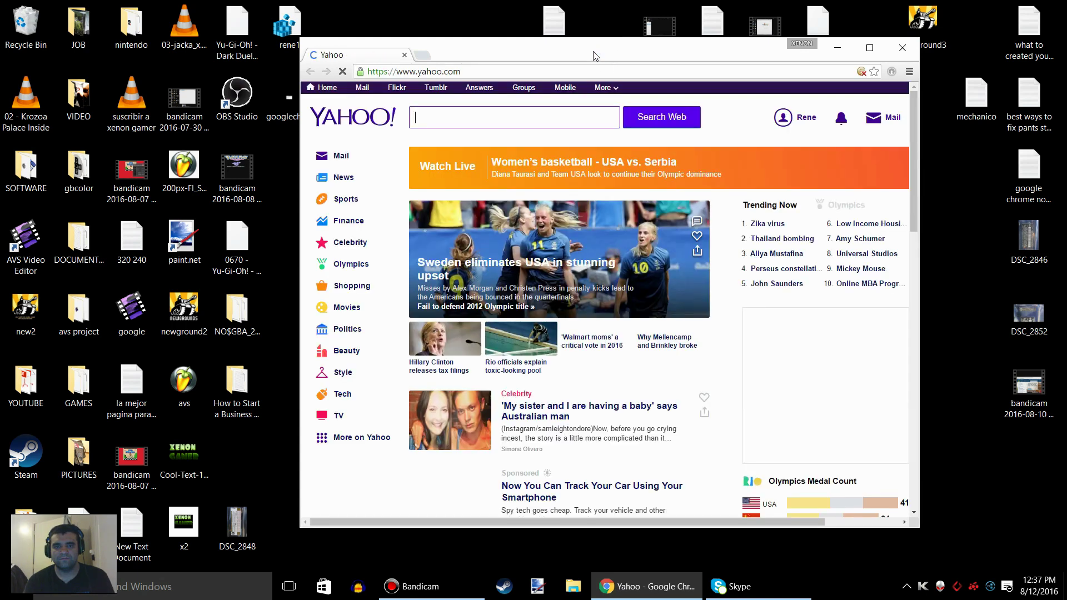
drag(595, 53, 587, 74)
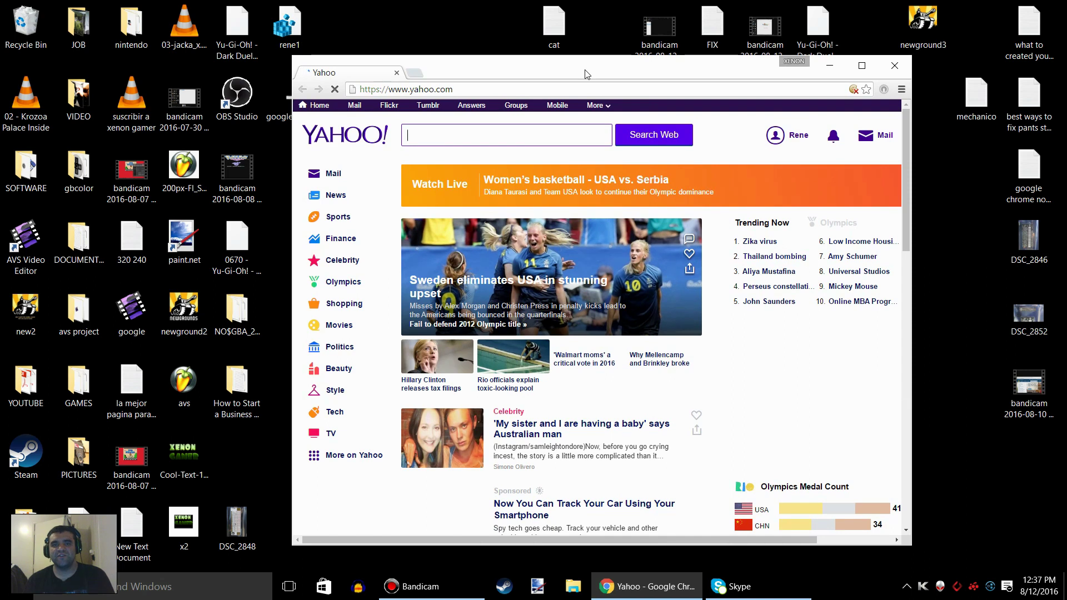